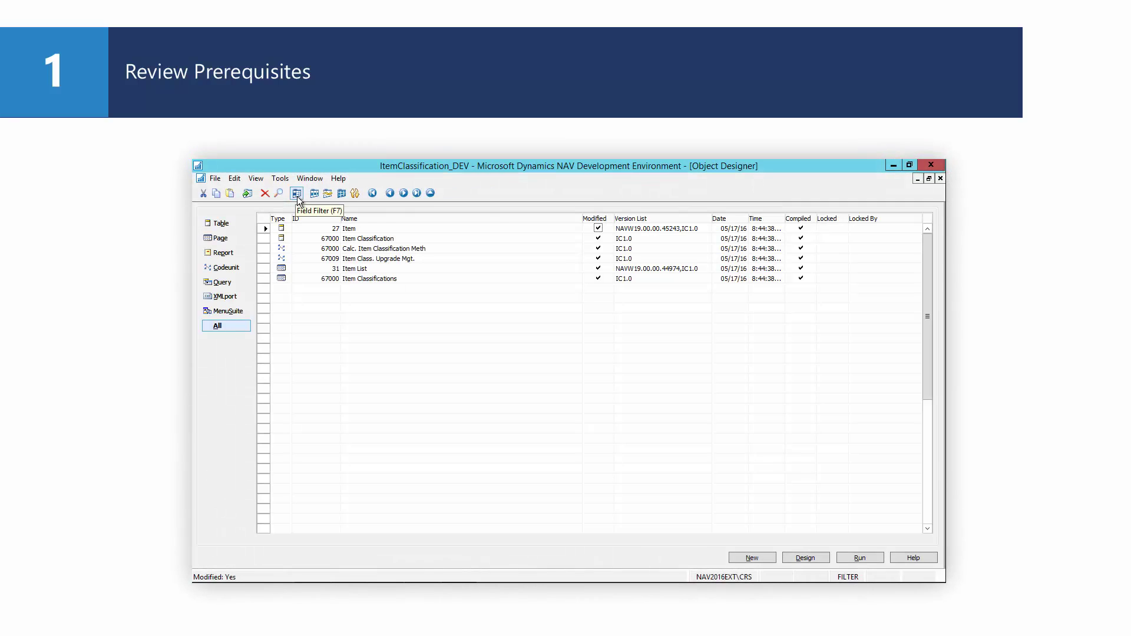
Run the module-loading and ItemClassification working-folder creation lines (1–7).
{"action": "left_click", "coordinate": [817, 559]}
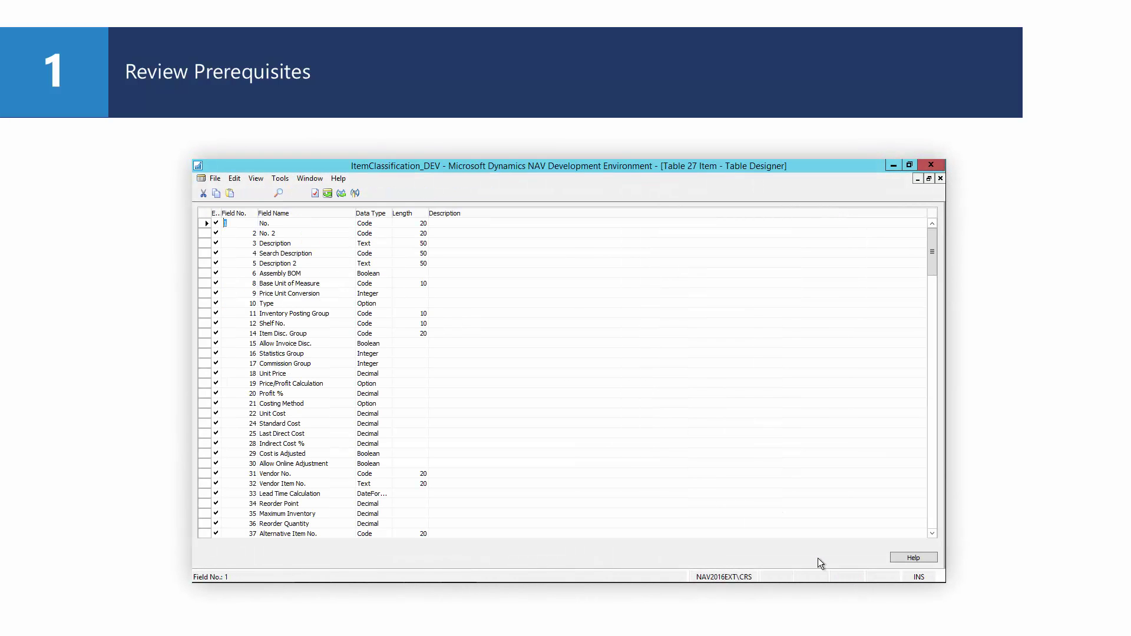
{"action": "key", "text": "ctrl+End"}
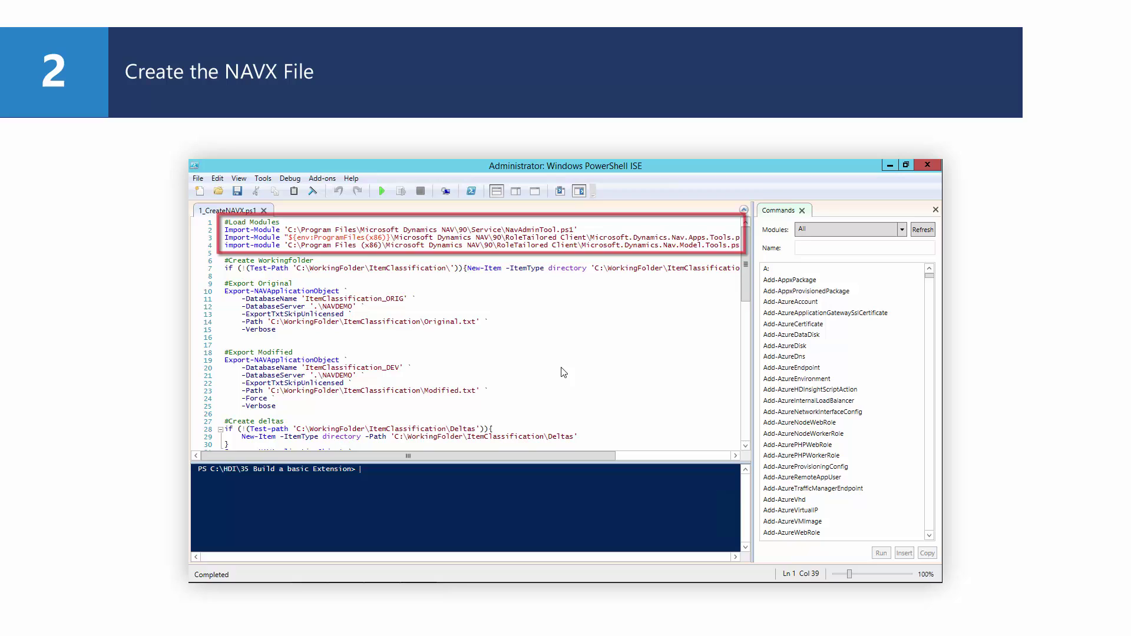
{"action": "key", "text": "shift+Home"}
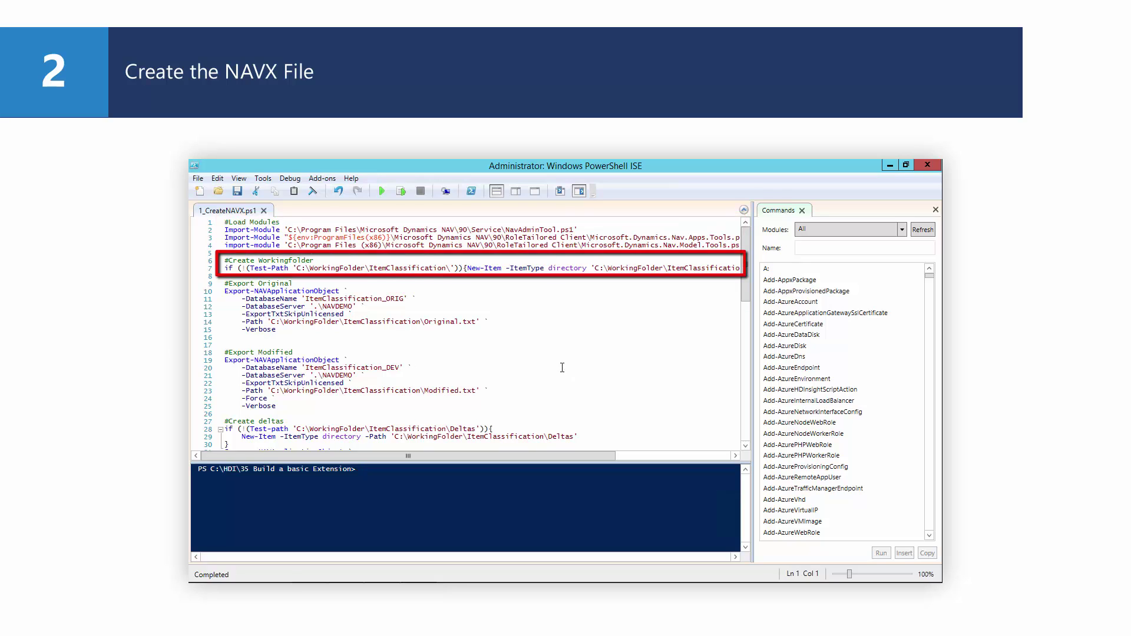
{"action": "key", "text": "shift+Down"}
{"action": "key", "text": "shift+Down"}
{"action": "key", "text": "shift+Down"}
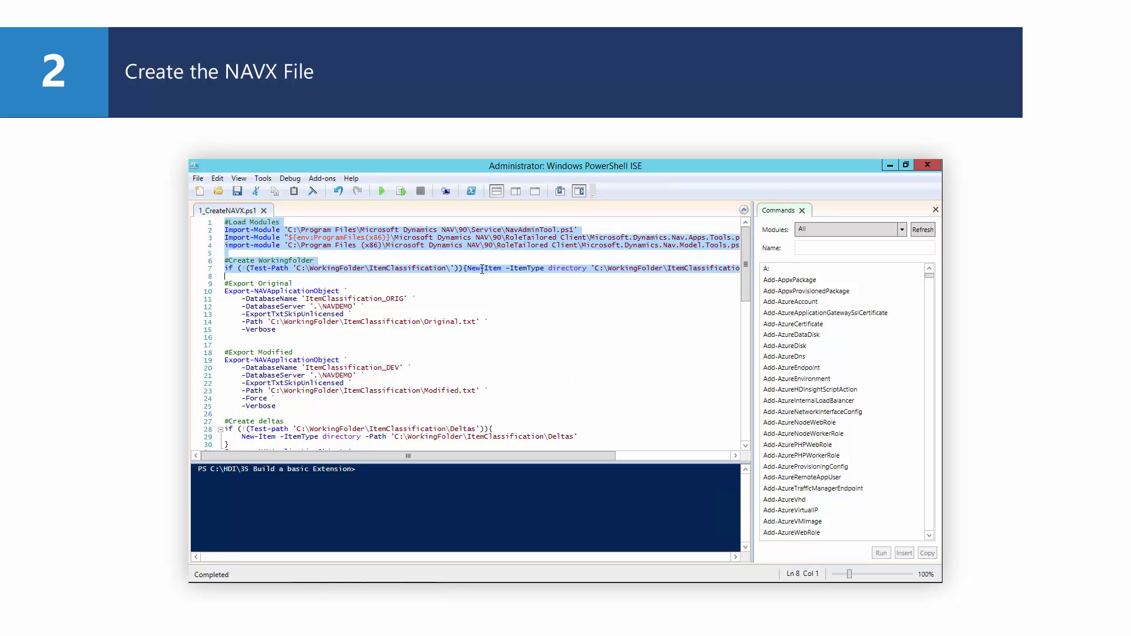
{"action": "left_click", "coordinate": [403, 194]}
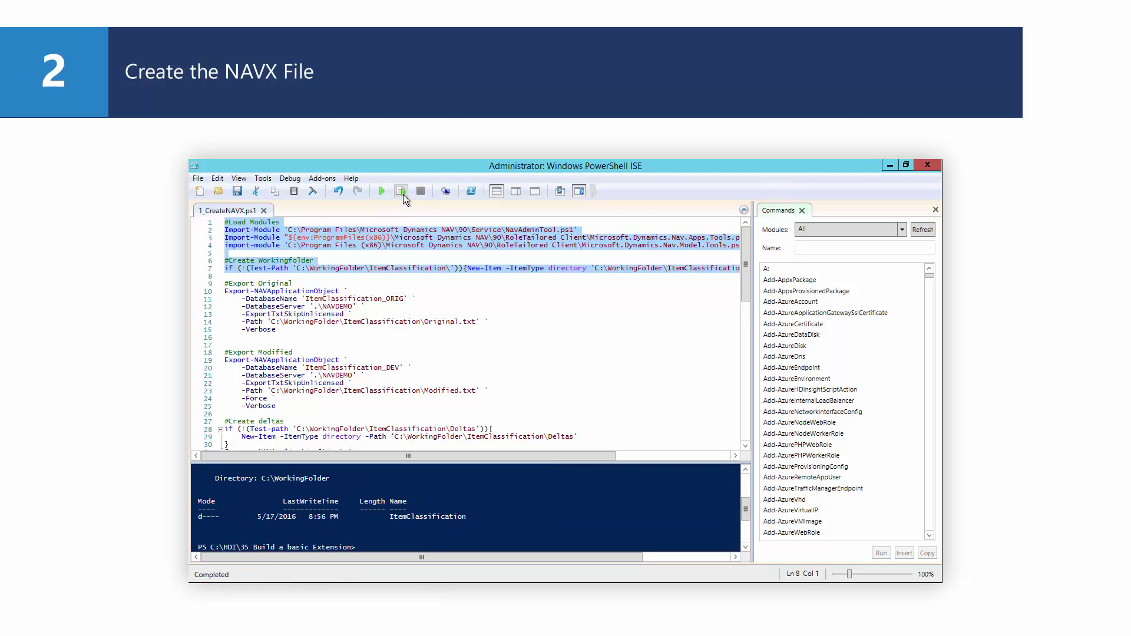
Run the Export Original block to export Original.txt into the working folder.
{"action": "key", "text": "Down"}
{"action": "key", "text": "shift+Down"}
{"action": "key", "text": "shift+Down"}
{"action": "key", "text": "shift+Down"}
{"action": "key", "text": "shift+Down"}
{"action": "key", "text": "shift+Down"}
{"action": "key", "text": "shift+Down"}
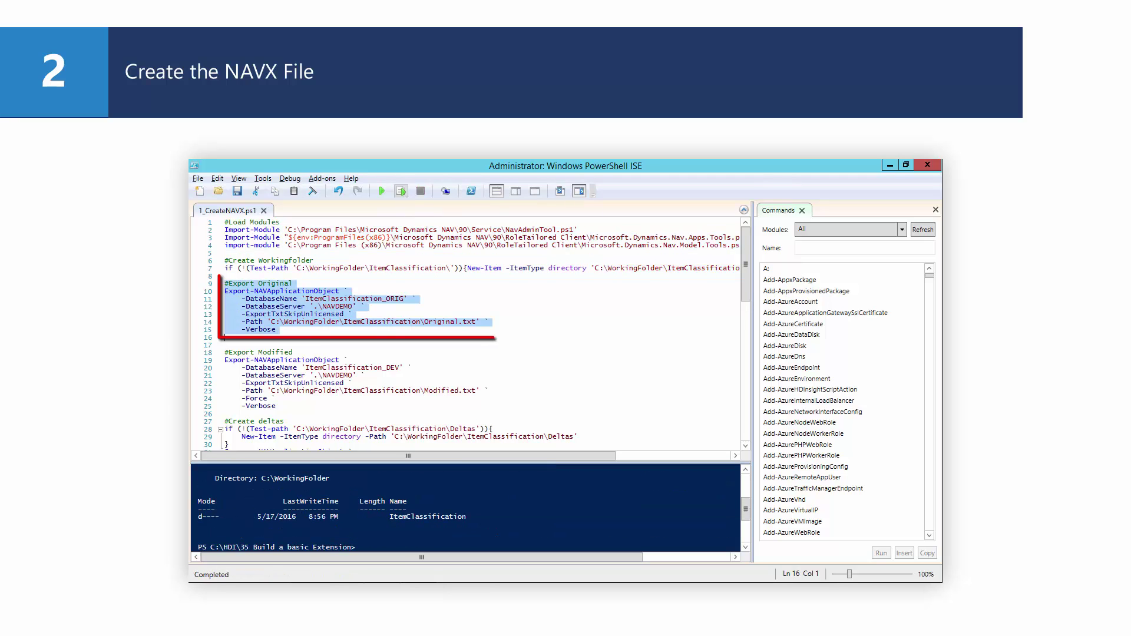
{"action": "left_click", "coordinate": [403, 195]}
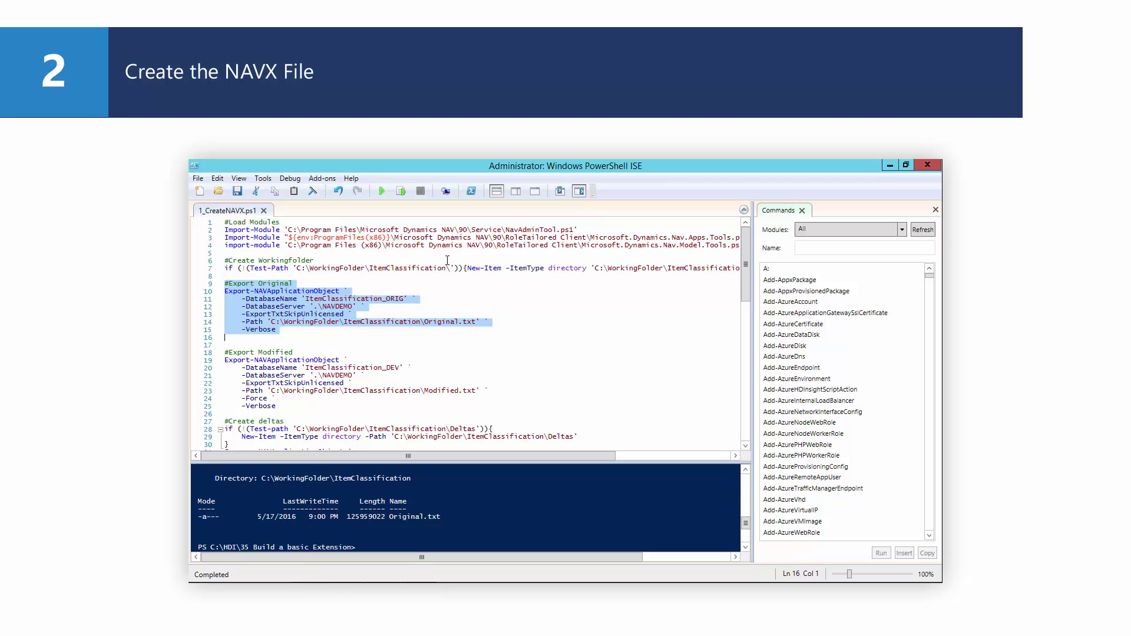
Run the Export Modified block and check Modified.txt beside Original.txt in the ItemClassification folder.
{"action": "key", "text": "Down"}
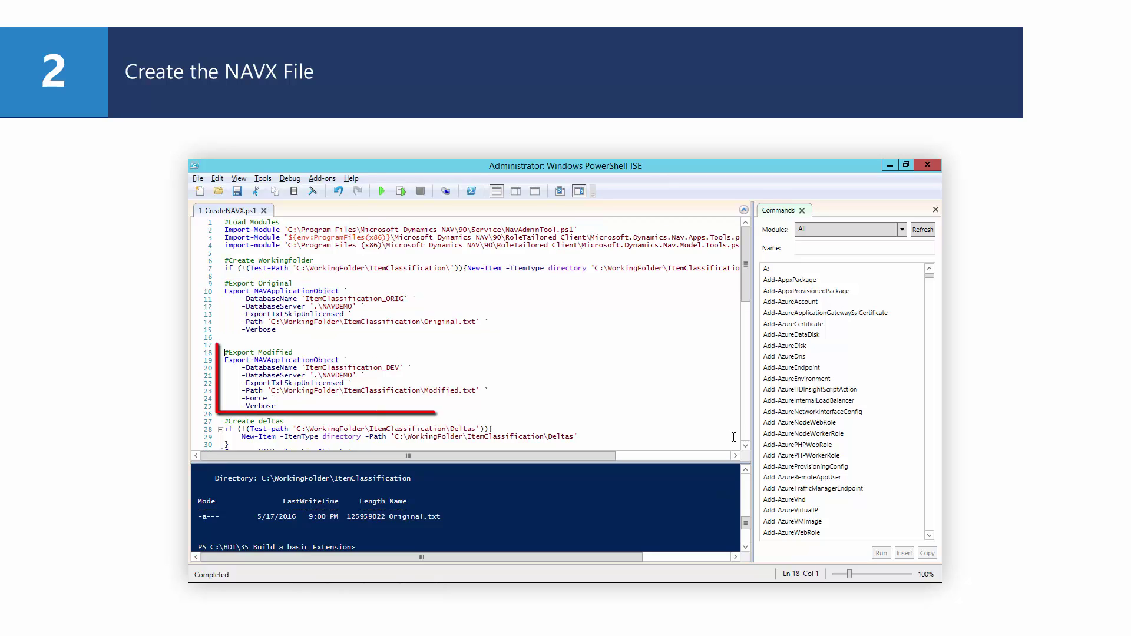
{"action": "key", "text": "Down"}
{"action": "key", "text": "shift+Down"}
{"action": "key", "text": "shift+Down"}
{"action": "key", "text": "shift+Down"}
{"action": "key", "text": "shift+Down"}
{"action": "key", "text": "shift+Down"}
{"action": "key", "text": "shift+Down"}
{"action": "key", "text": "shift+Down"}
{"action": "key", "text": "shift+Down"}
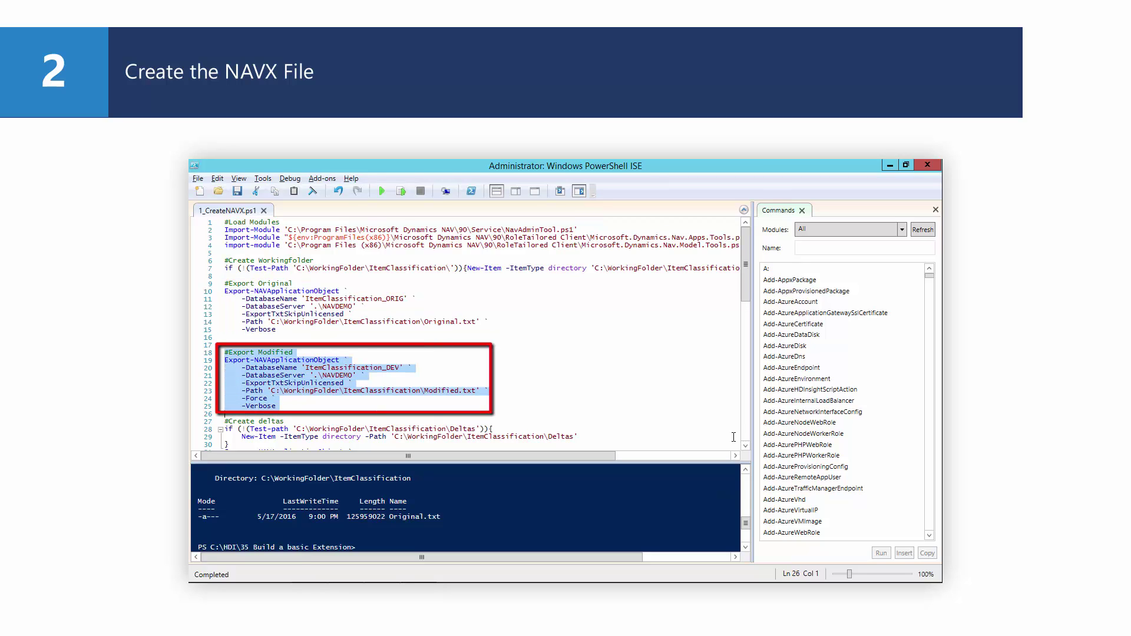
{"action": "left_click", "coordinate": [403, 190]}
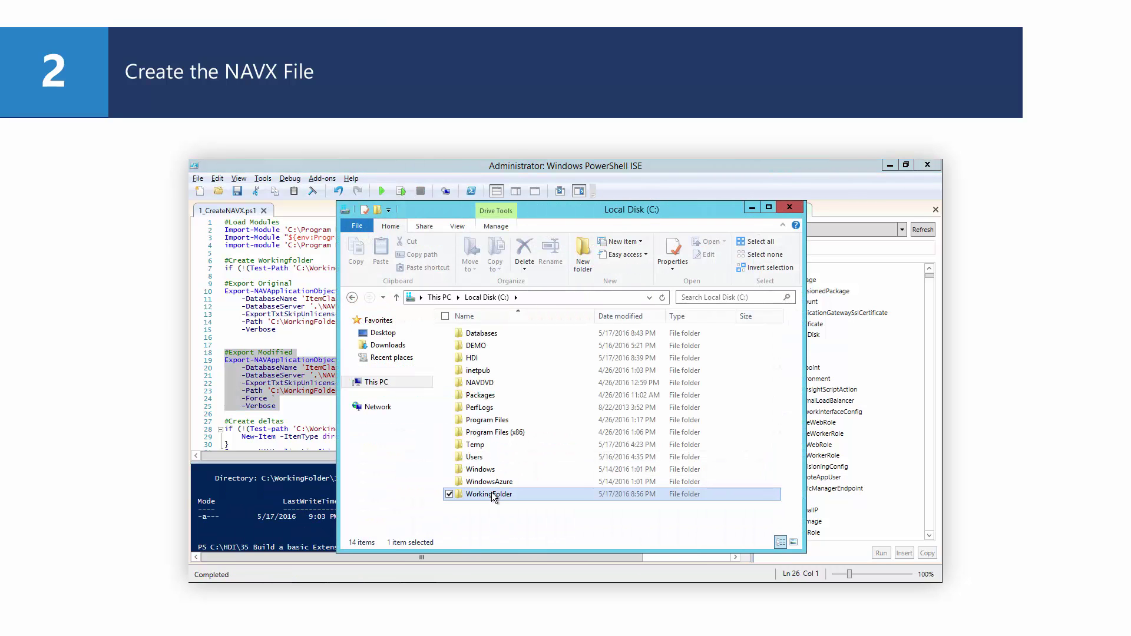
{"action": "double_click", "coordinate": [495, 333]}
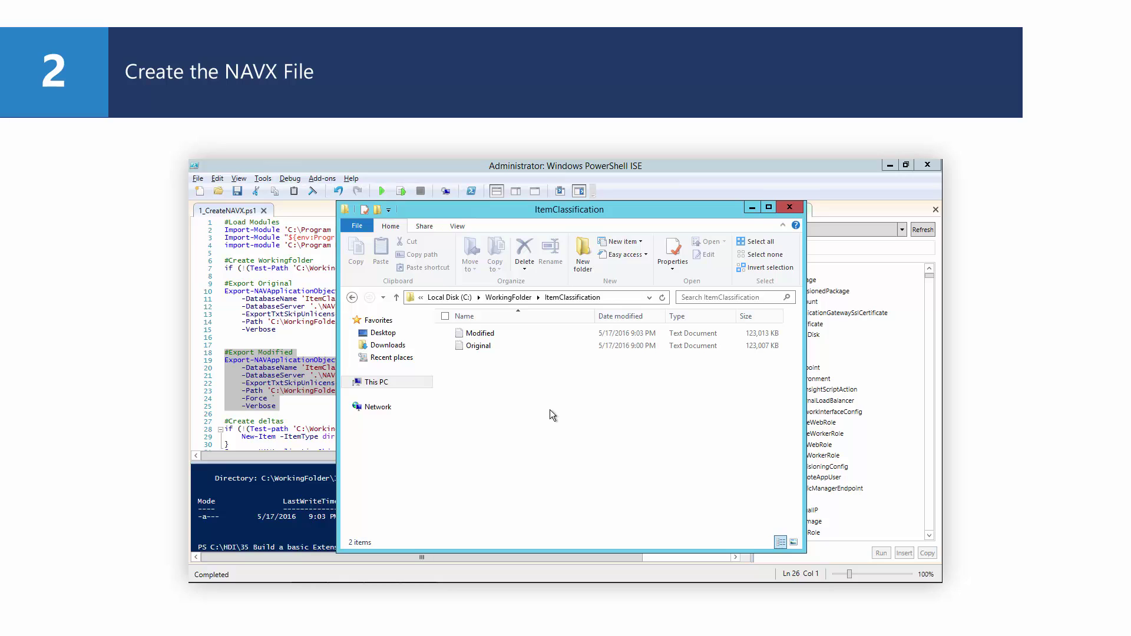
Run the Create deltas block, comparing Original and Modified into the Deltas folder (4 inserted, 2 changed).
{"action": "key", "text": "shift+Down"}
{"action": "key", "text": "shift+Down"}
{"action": "key", "text": "shift+Down"}
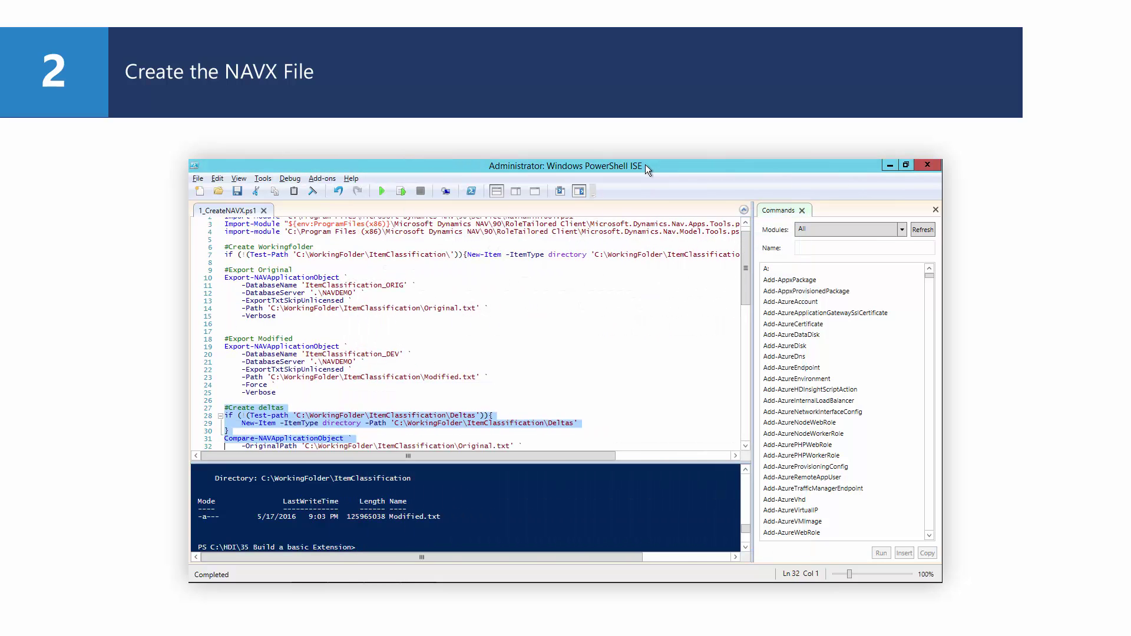
{"action": "key", "text": "shift+Down"}
{"action": "key", "text": "shift+Down"}
{"action": "key", "text": "shift+Down"}
{"action": "key", "text": "shift+Down"}
{"action": "key", "text": "shift+Down"}
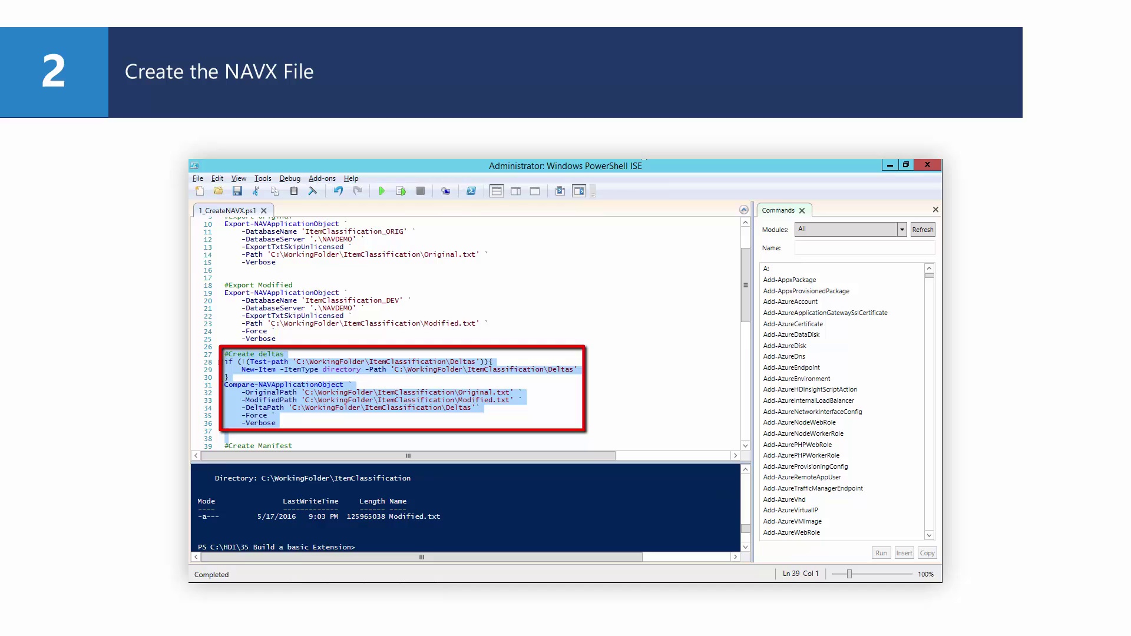
{"action": "left_click", "coordinate": [395, 194]}
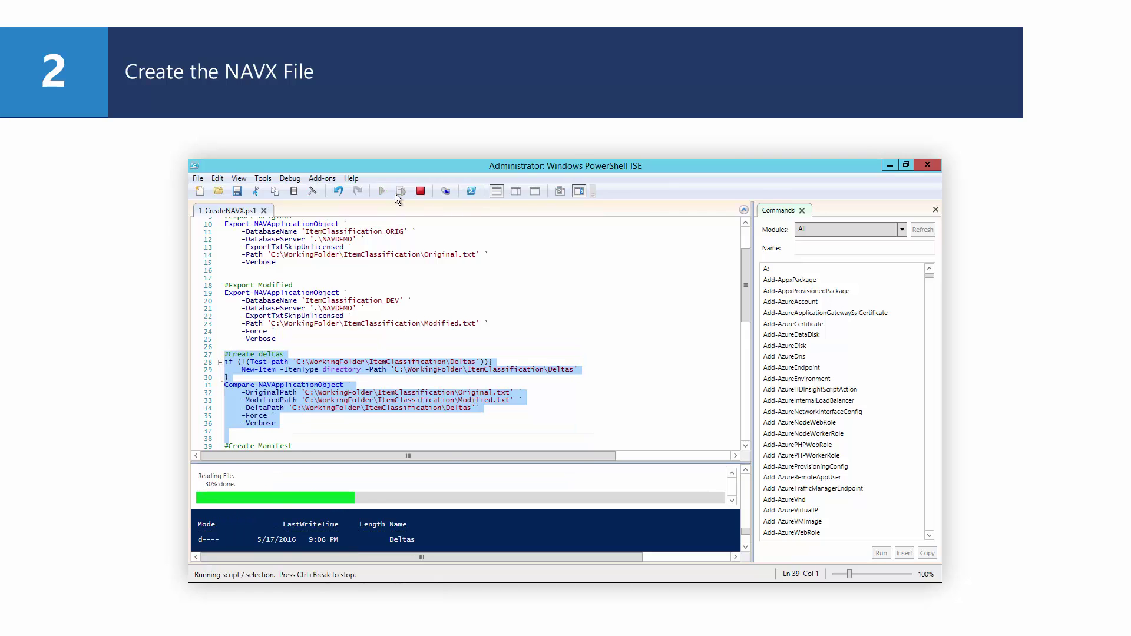
{"action": "left_click_drag", "start_coordinate": [745, 283], "coordinate": [757, 347]}
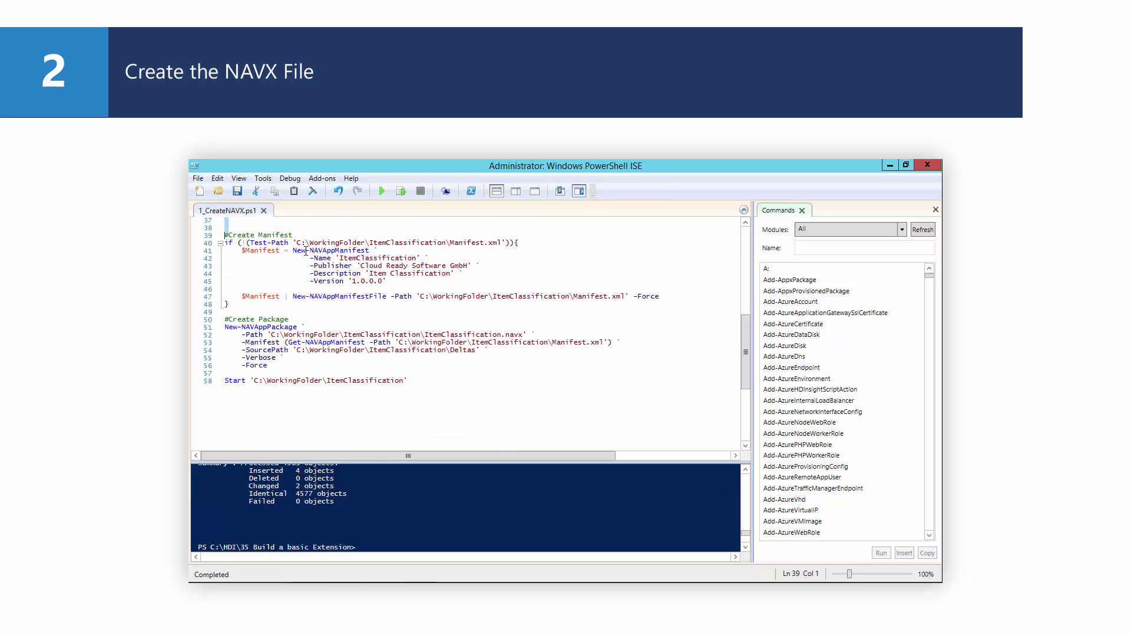
Run the Create Manifest block to generate Manifest.xml, version 1.0.0.0, in the working folder.
{"action": "key", "text": "shift+Down"}
{"action": "key", "text": "shift+Down"}
{"action": "key", "text": "shift+Down"}
{"action": "key", "text": "shift+Down"}
{"action": "key", "text": "shift+Down"}
{"action": "key", "text": "shift+Down"}
{"action": "key", "text": "shift+Down"}
{"action": "key", "text": "shift+Down"}
{"action": "key", "text": "shift+Down"}
{"action": "key", "text": "shift+Down"}
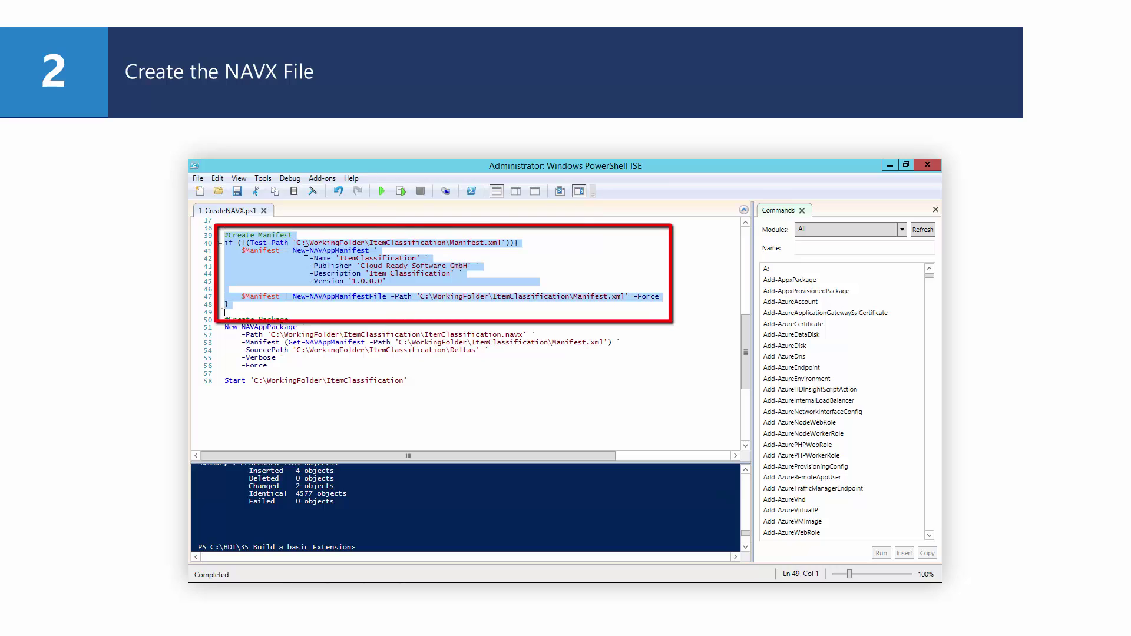
{"action": "left_click", "coordinate": [403, 192]}
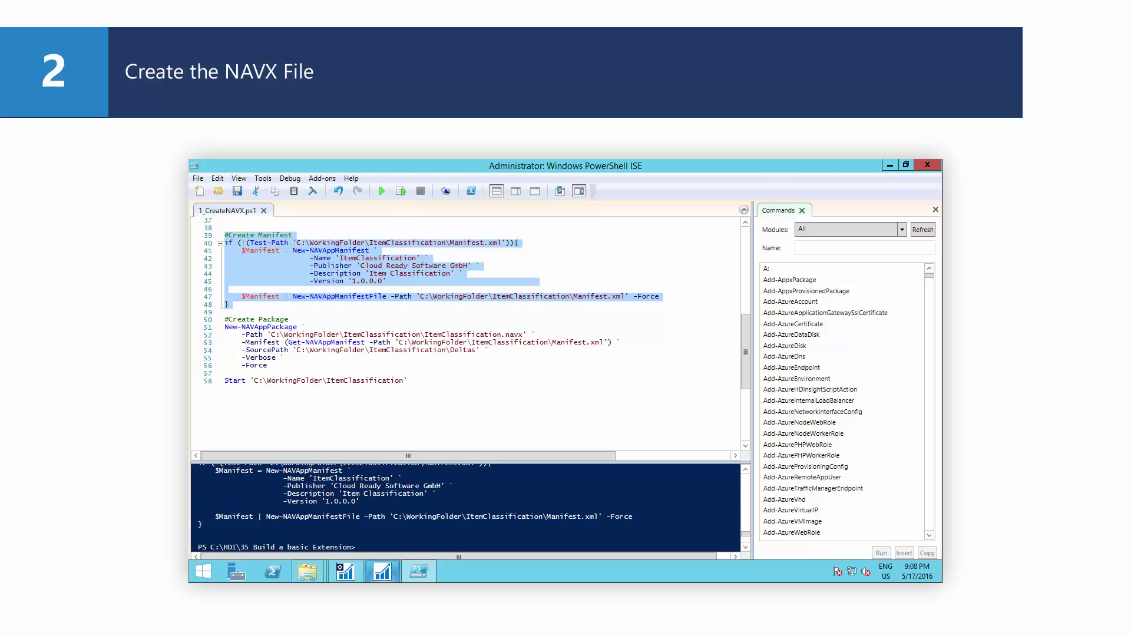
Confirm Manifest.xml exists in the ItemClassification folder beside Deltas, Modified and Original.
{"action": "mouse_move", "coordinate": [307, 572]}
{"action": "left_click", "coordinate": [362, 533]}
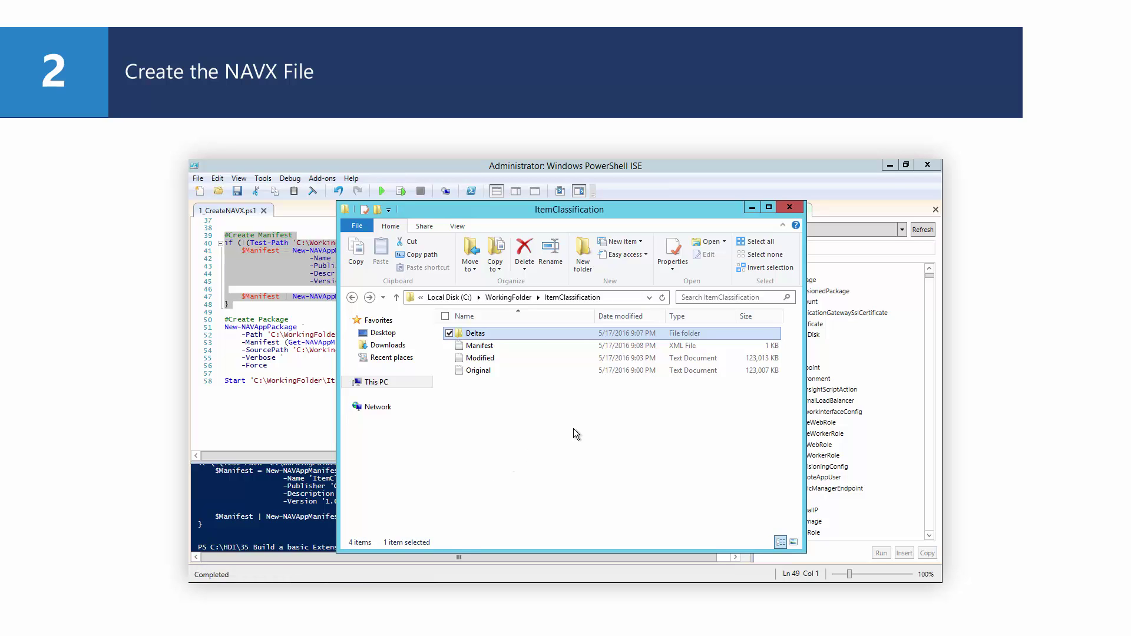
{"action": "left_click", "coordinate": [676, 347]}
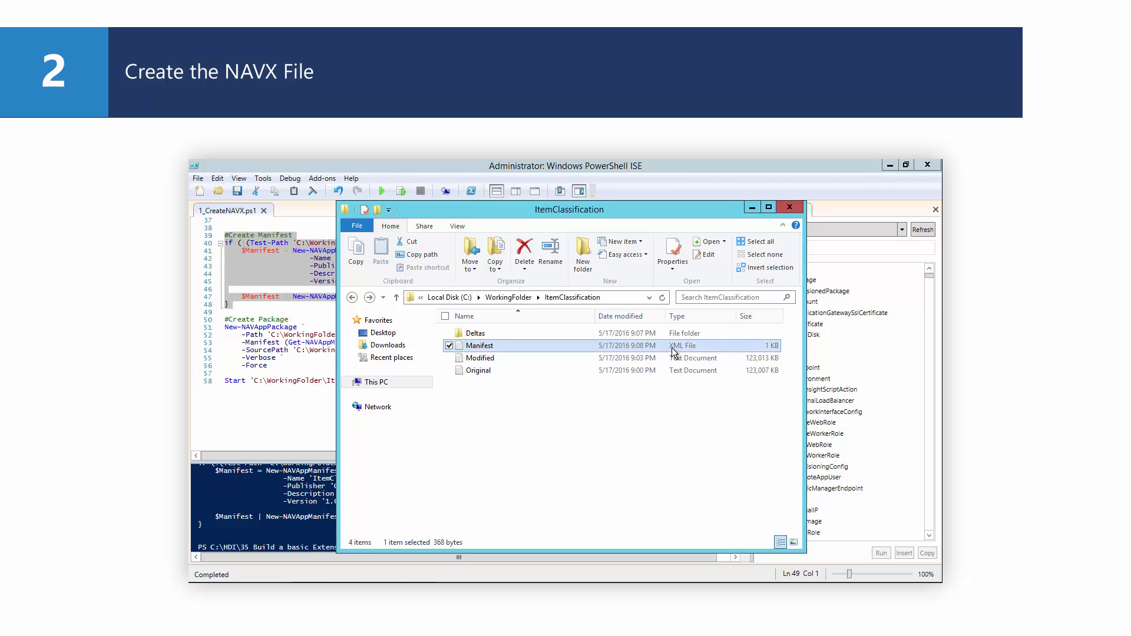
Run the Create Package lines to build ItemClassification.navx.
{"action": "left_click", "coordinate": [692, 170]}
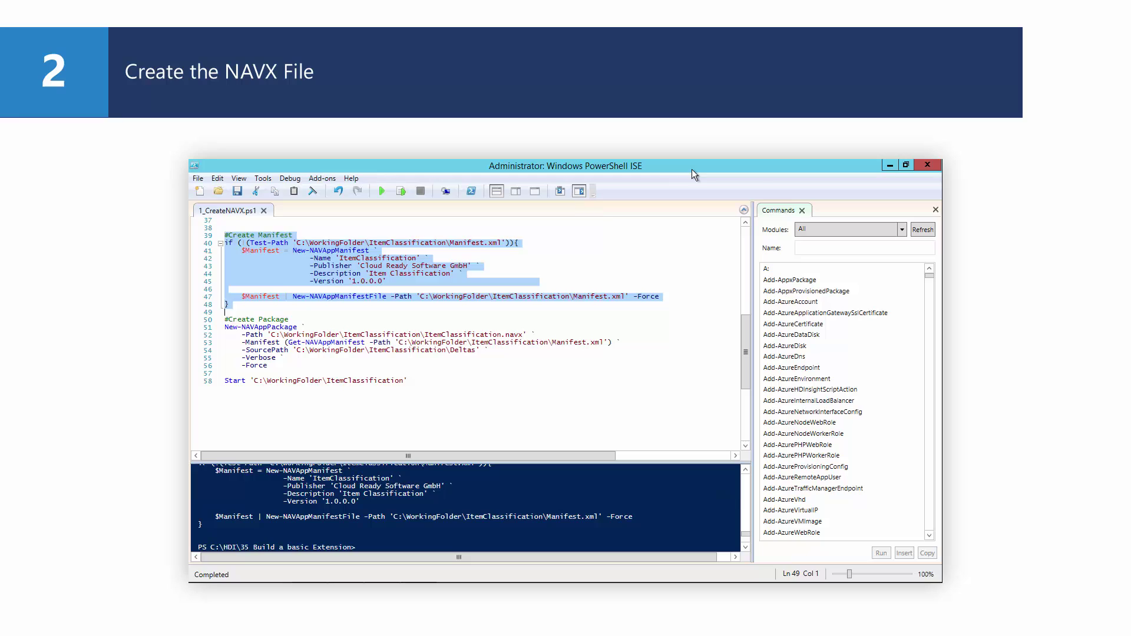
{"action": "key", "text": "Down"}
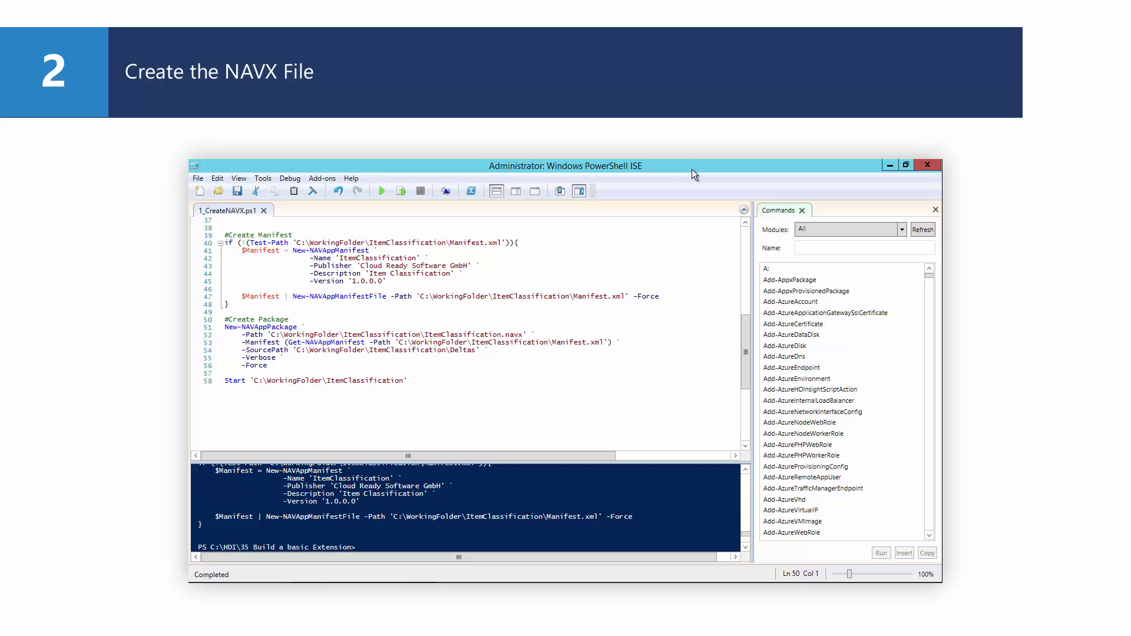
{"action": "key", "text": "shift+Down"}
{"action": "key", "text": "shift+Down"}
{"action": "key", "text": "shift+Down"}
{"action": "key", "text": "shift+Down"}
{"action": "key", "text": "shift+Down"}
{"action": "key", "text": "shift+Down"}
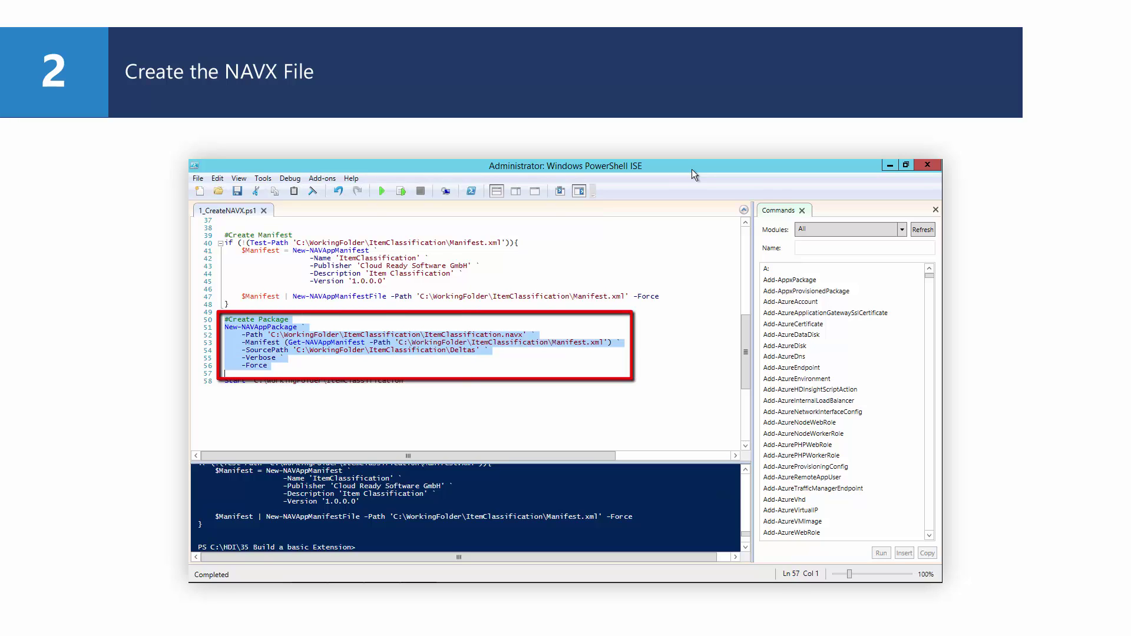
{"action": "left_click", "coordinate": [401, 193]}
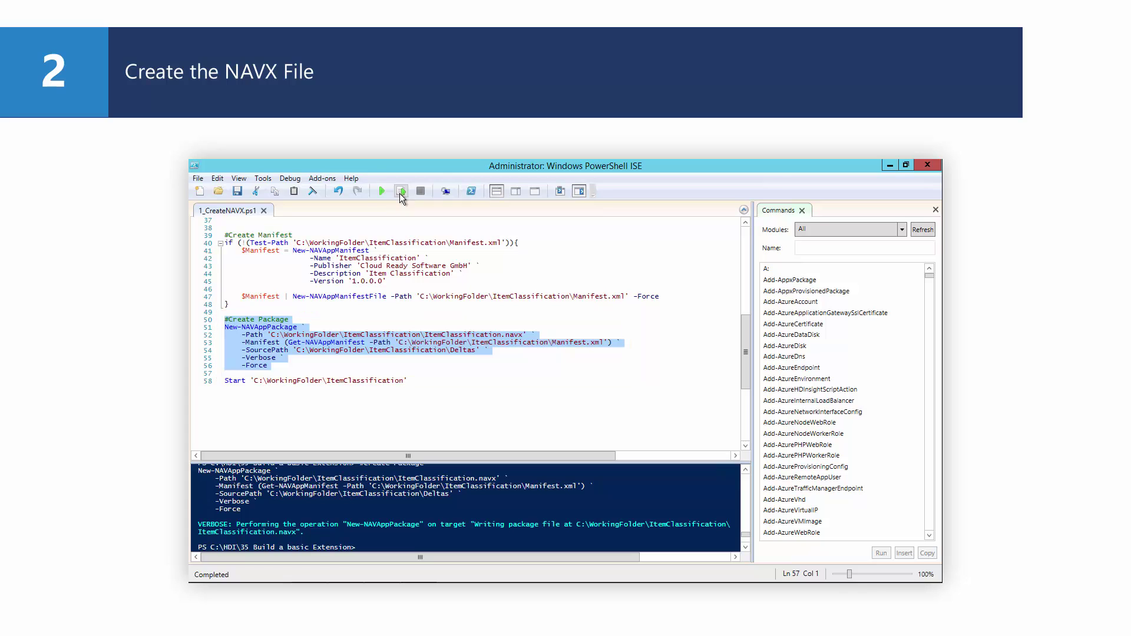
Run the Start line to show the folder now containing ItemClassification.navx.
{"action": "key", "text": "Down"}
{"action": "key", "text": "shift+End"}
{"action": "left_click", "coordinate": [399, 194]}
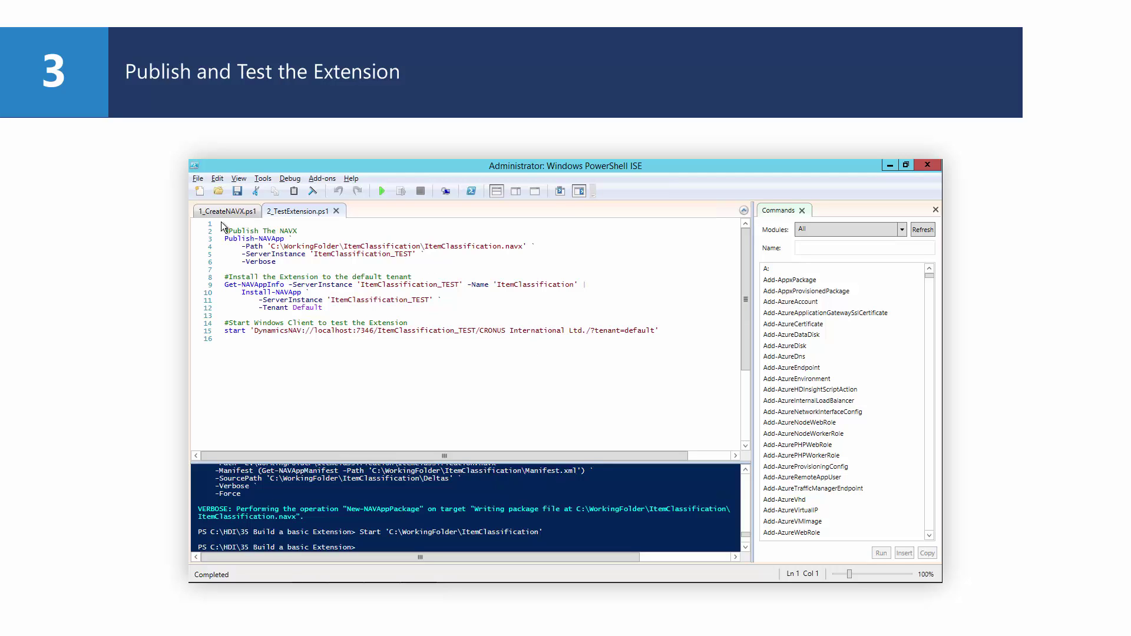
Run the Publish-NAVApp block, publishing ItemClassification.navx to the ItemClassification_TEST instance.
{"action": "key", "text": "shift+Down"}
{"action": "key", "text": "shift+Down"}
{"action": "key", "text": "shift+Down"}
{"action": "key", "text": "shift+Down"}
{"action": "key", "text": "shift+Down"}
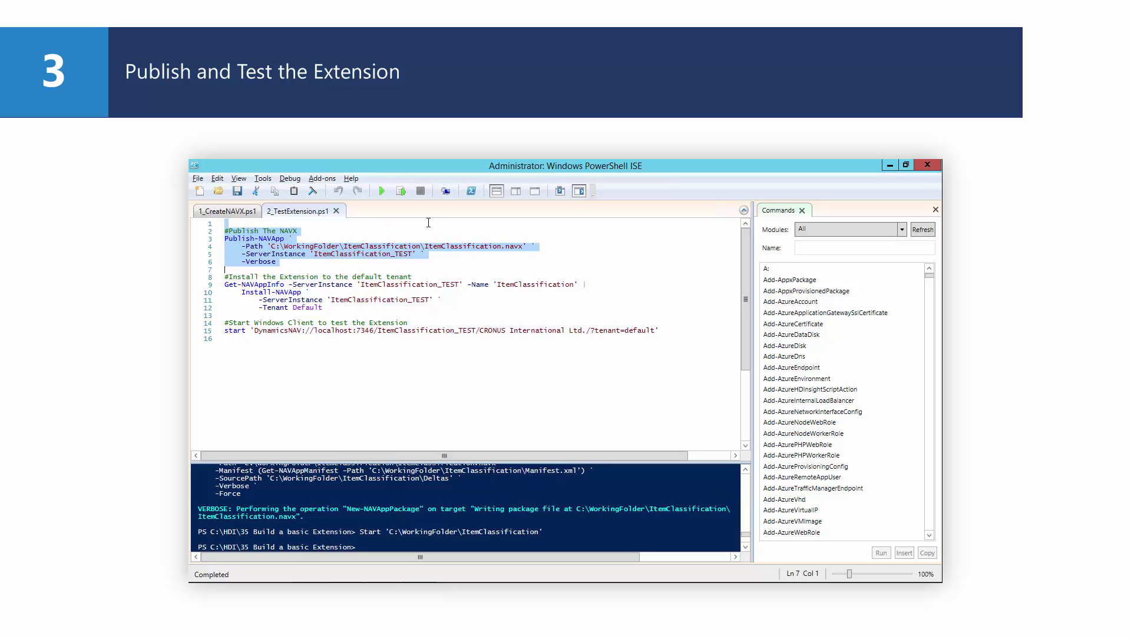
{"action": "left_click", "coordinate": [401, 190]}
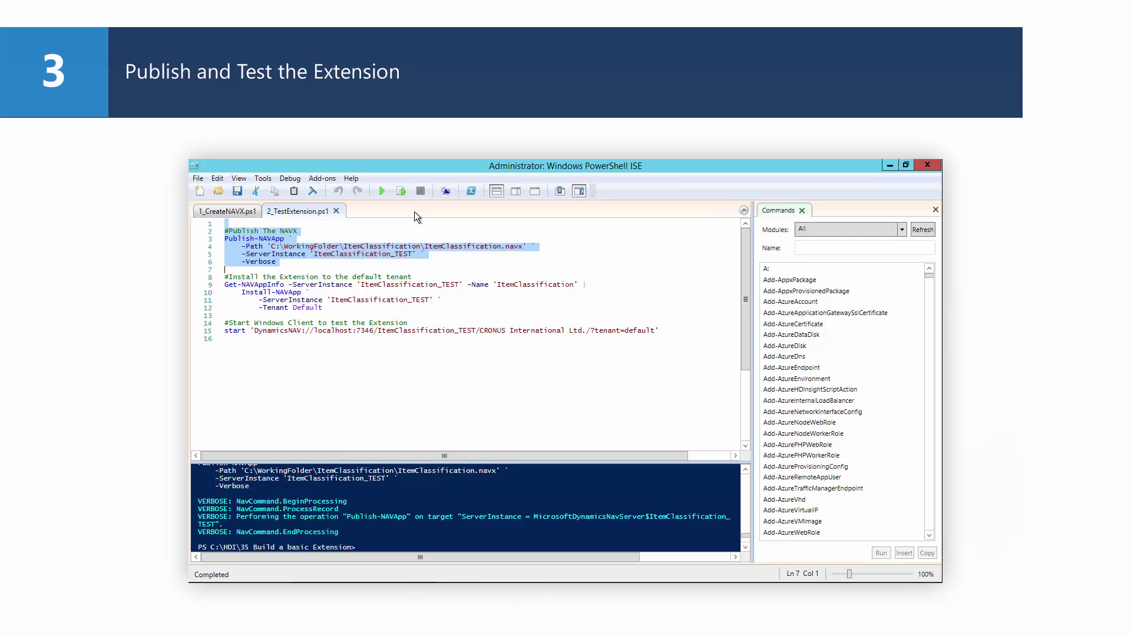
{"action": "key", "text": "Down"}
Run Get-NAVAppInfo | Install-NAVApp to install ItemClassification on the default tenant.
{"action": "key", "text": "shift+Down"}
{"action": "key", "text": "shift+Down"}
{"action": "key", "text": "shift+Down"}
{"action": "key", "text": "shift+Down"}
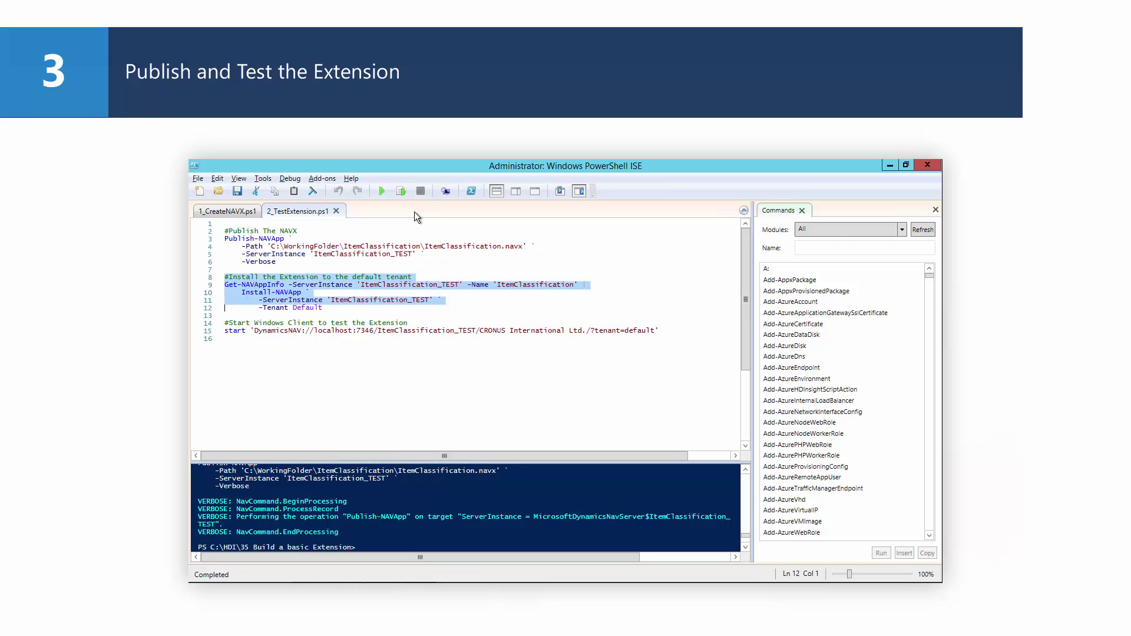
{"action": "key", "text": "shift+Down"}
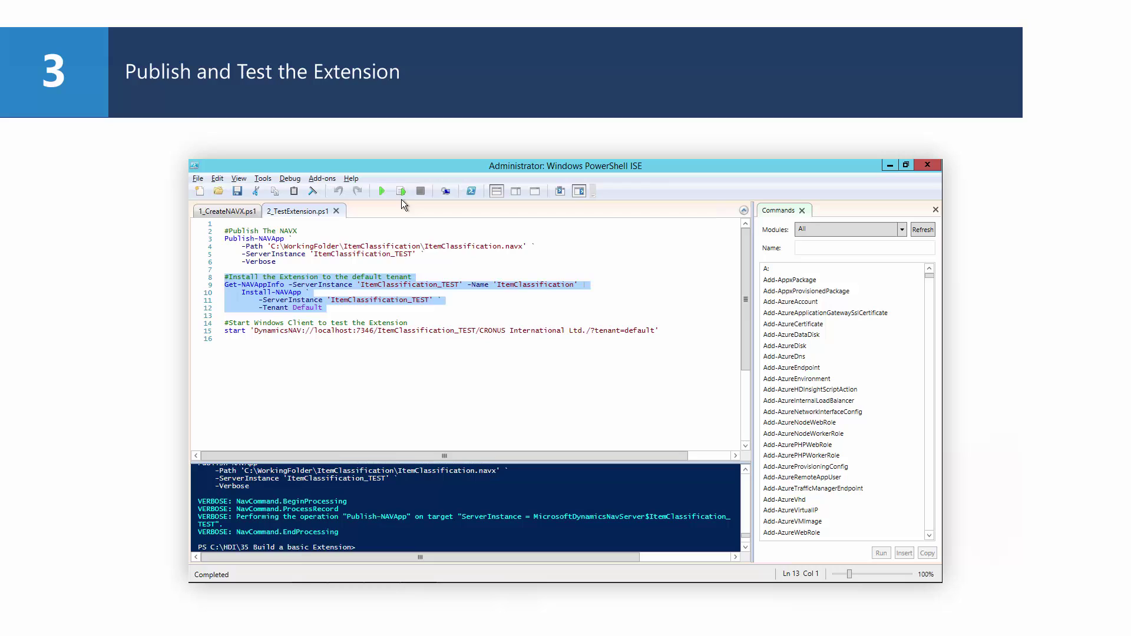
{"action": "left_click", "coordinate": [400, 194]}
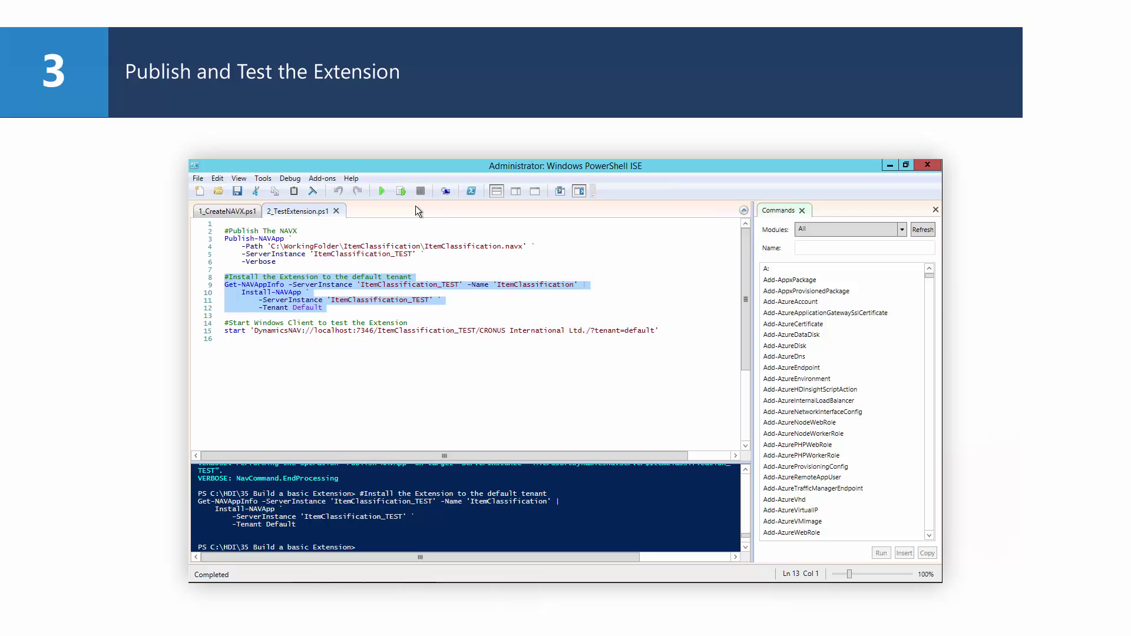
{"action": "key", "text": "Down"}
{"action": "key", "text": "shift+Down"}
{"action": "key", "text": "shift+Down"}
Launch the NAV client on ItemClassification_TEST, accept the security notice, and show the Items list with the Item Classification column.
{"action": "left_click", "coordinate": [401, 193]}
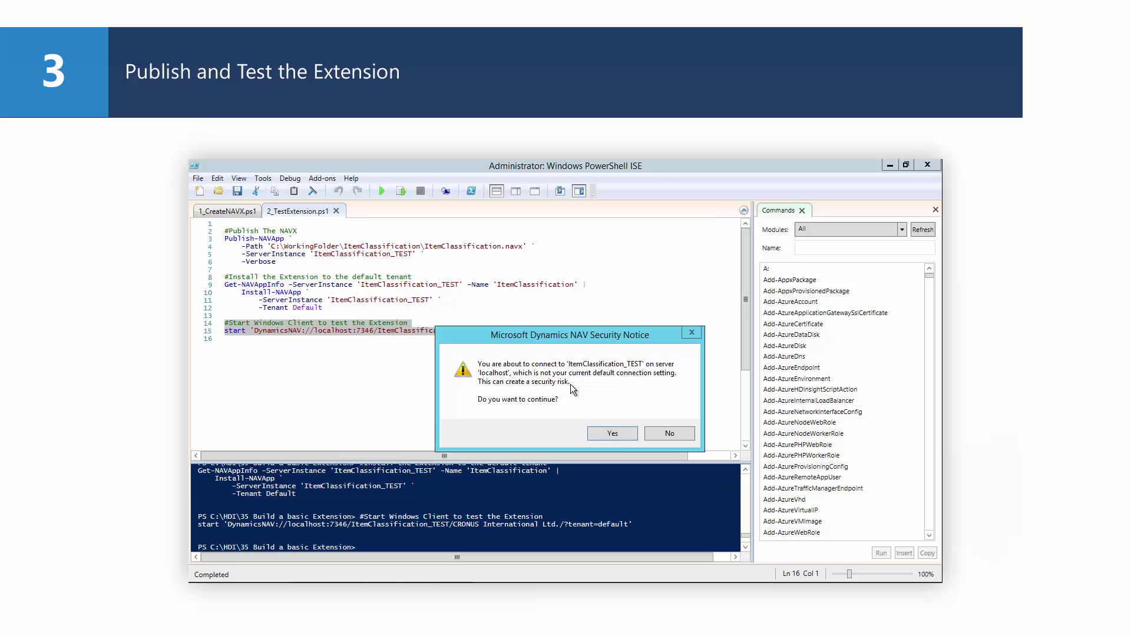
{"action": "left_click", "coordinate": [613, 434]}
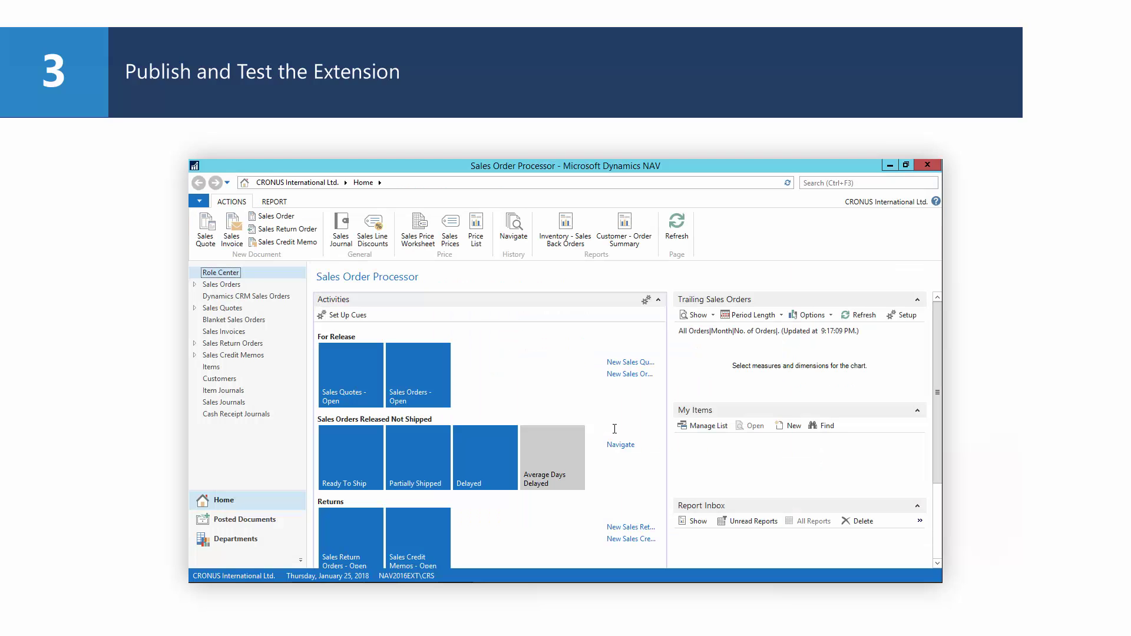
{"action": "left_click", "coordinate": [215, 366]}
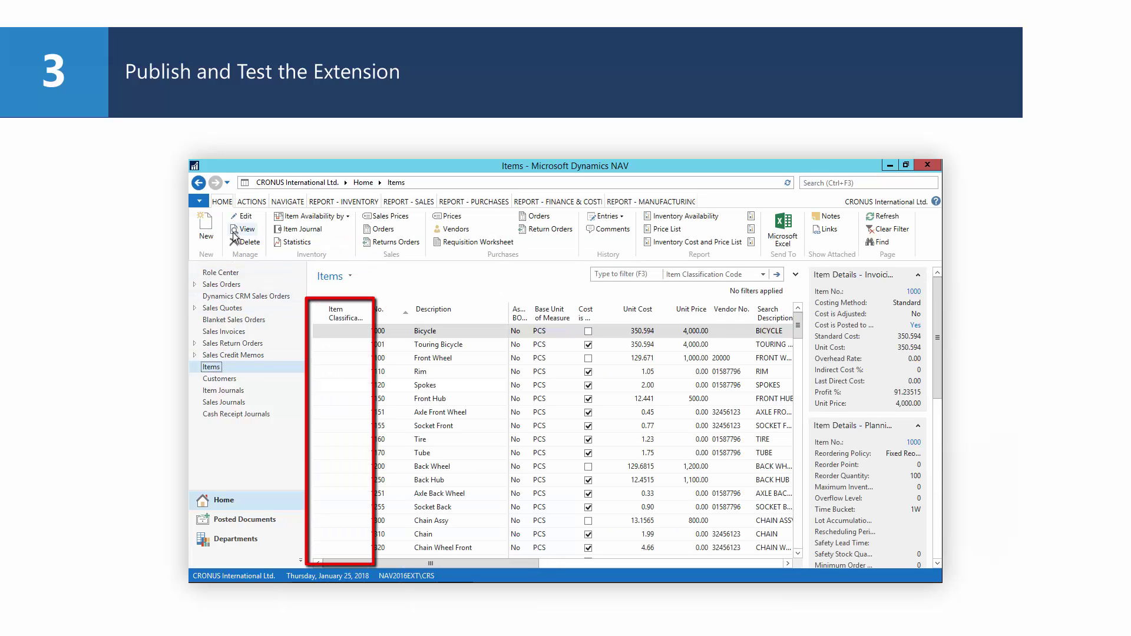
{"action": "left_click", "coordinate": [259, 204]}
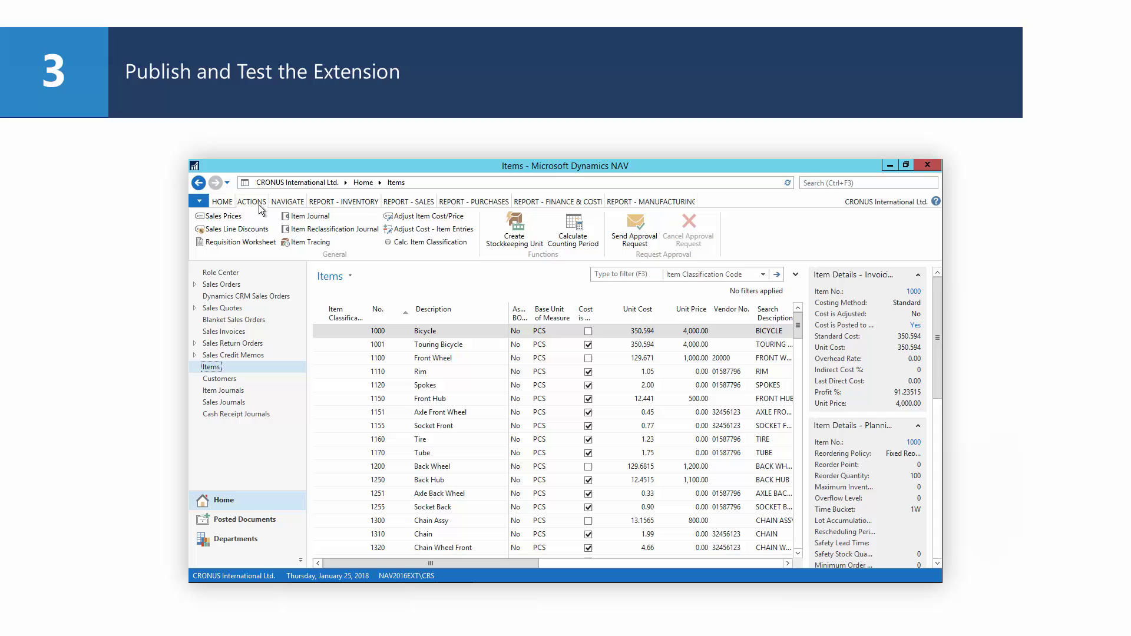